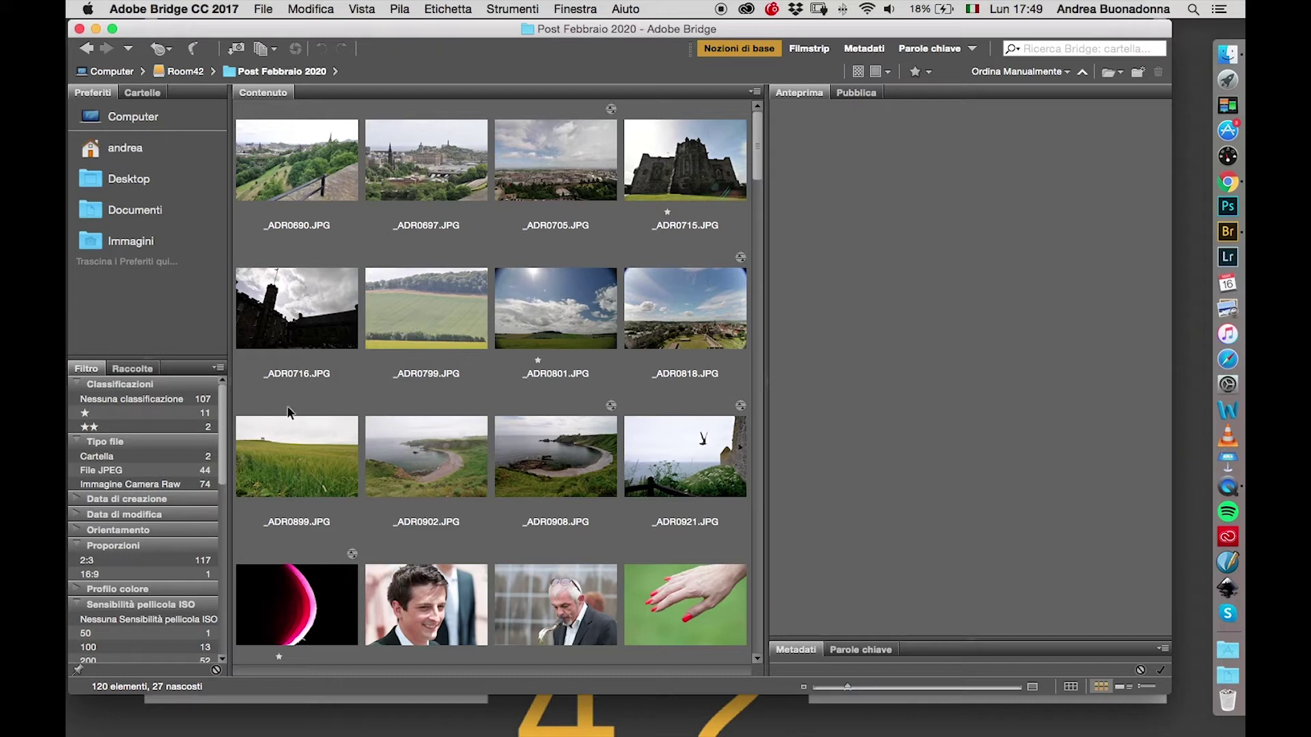
- Create a new collection named Scozia
left_click(130, 369)
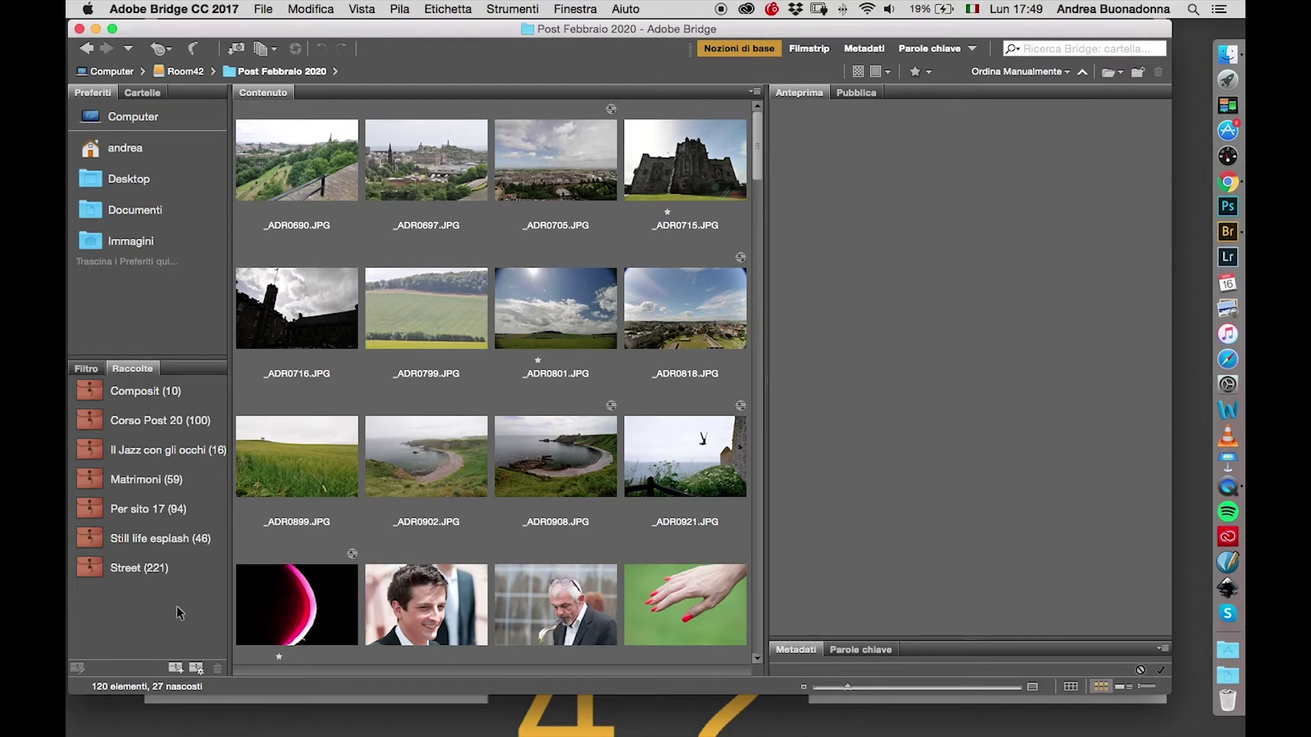
left_click(174, 664)
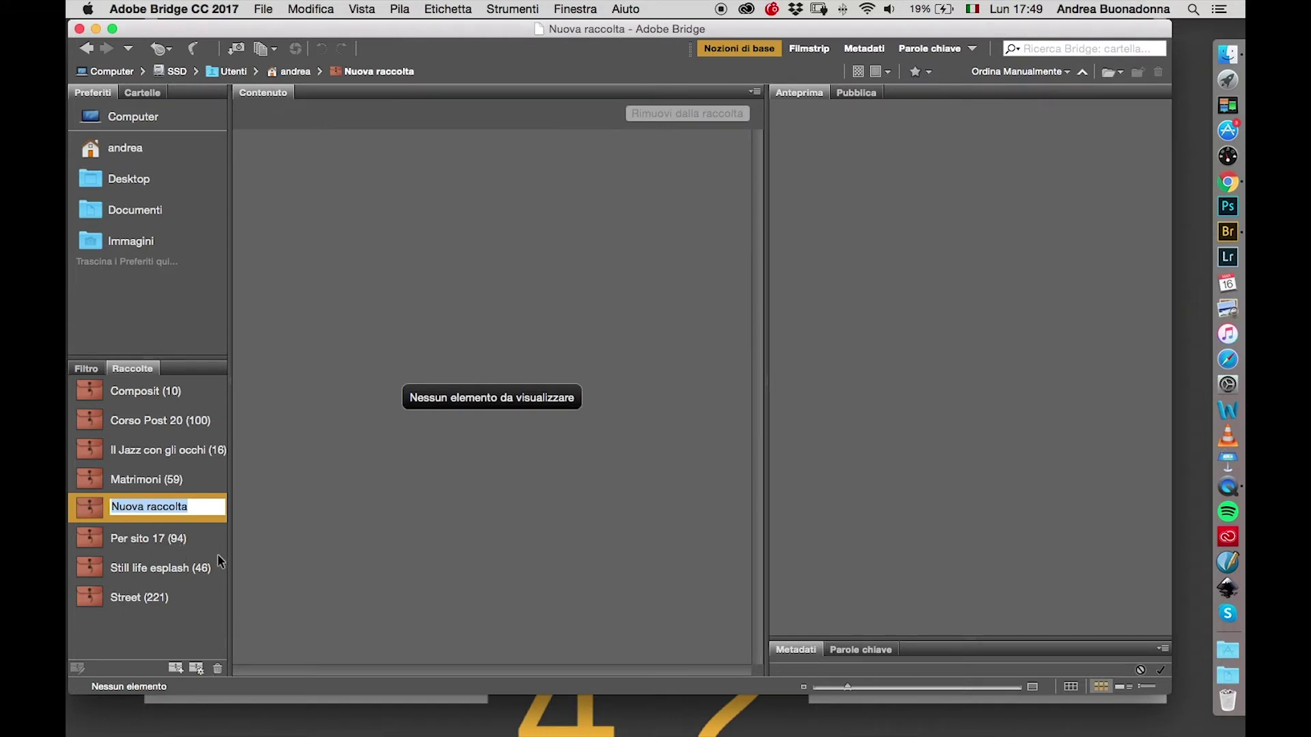
type("Scozia")
key("Return")
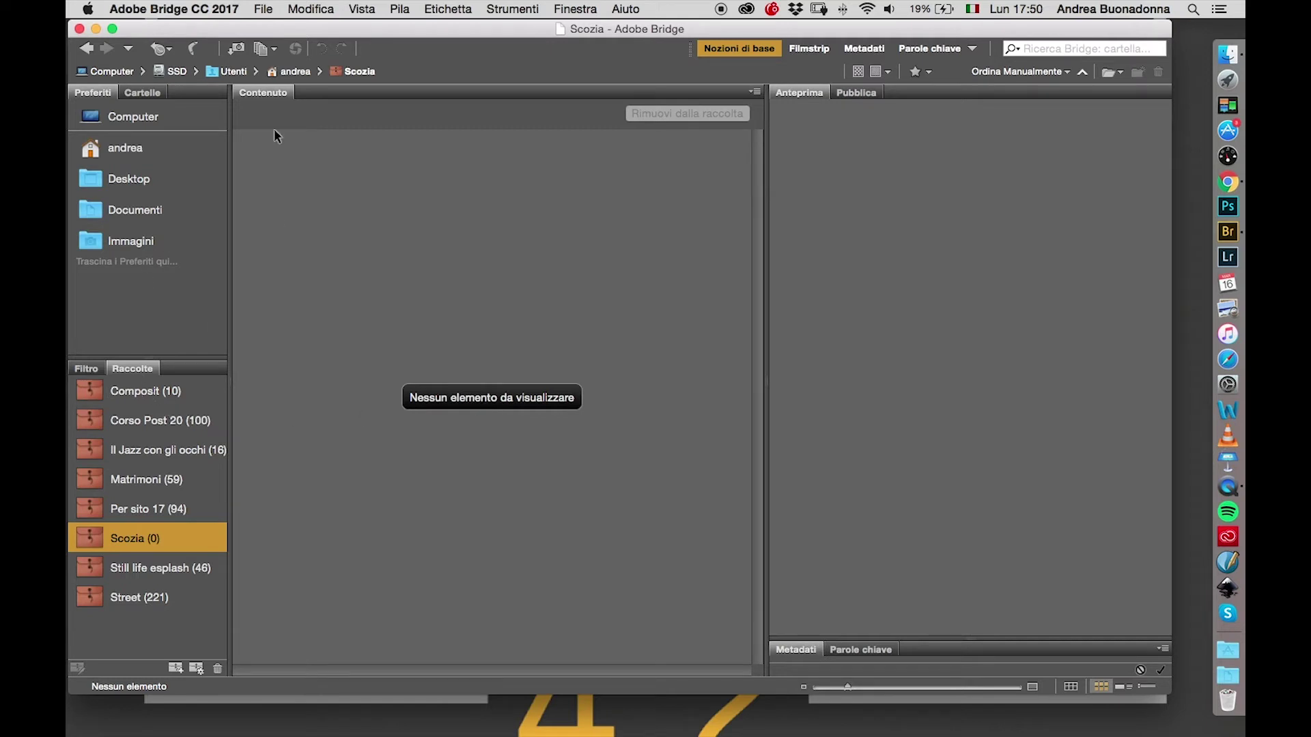
- Open the Post Febbraio 2020 folder on the Room42 drive, keeping the list of collections displayed
left_click(85, 369)
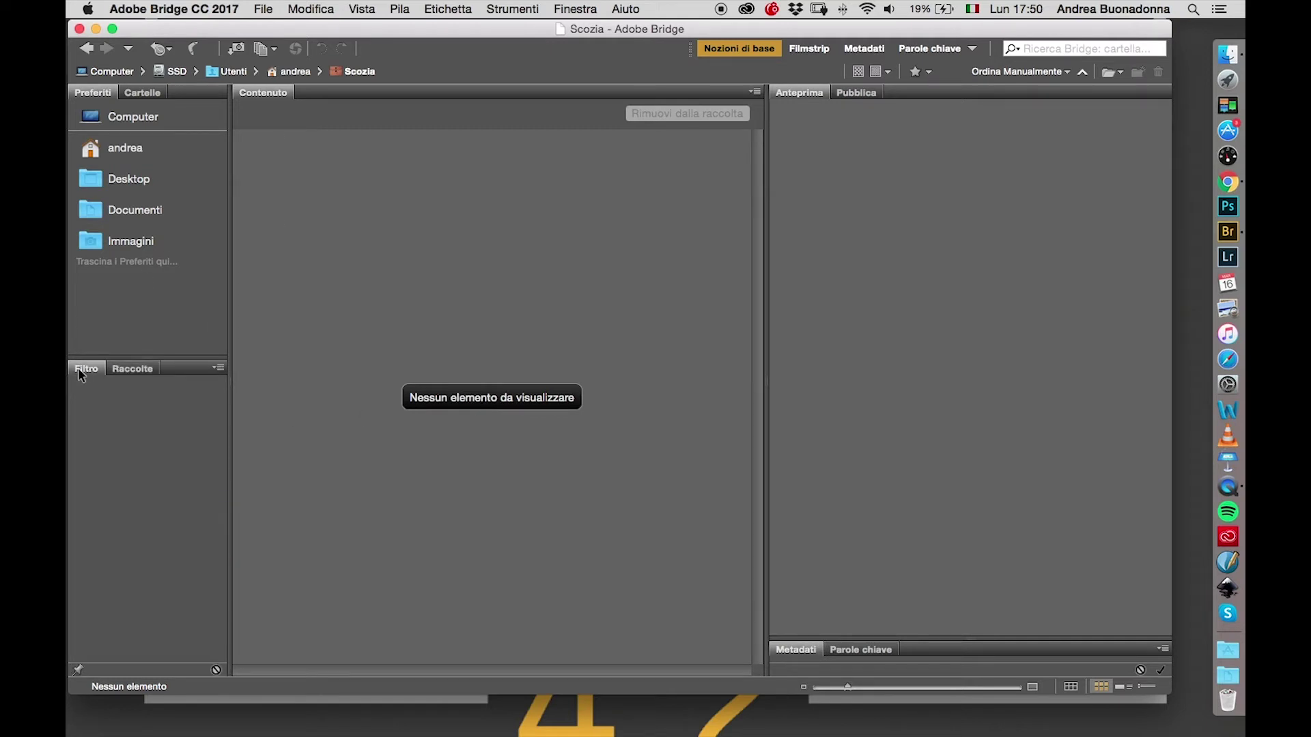
left_click(141, 369)
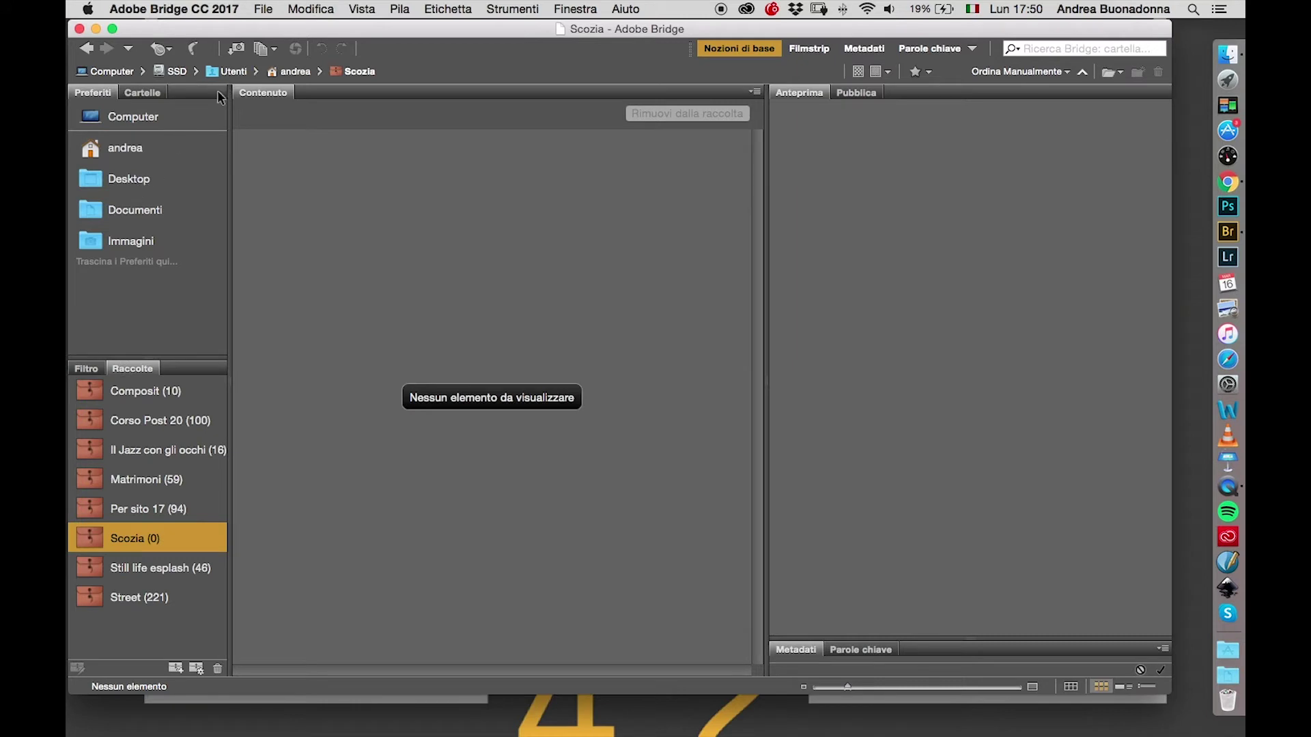
left_click_drag(116, 125, 128, 124)
left_click(132, 121)
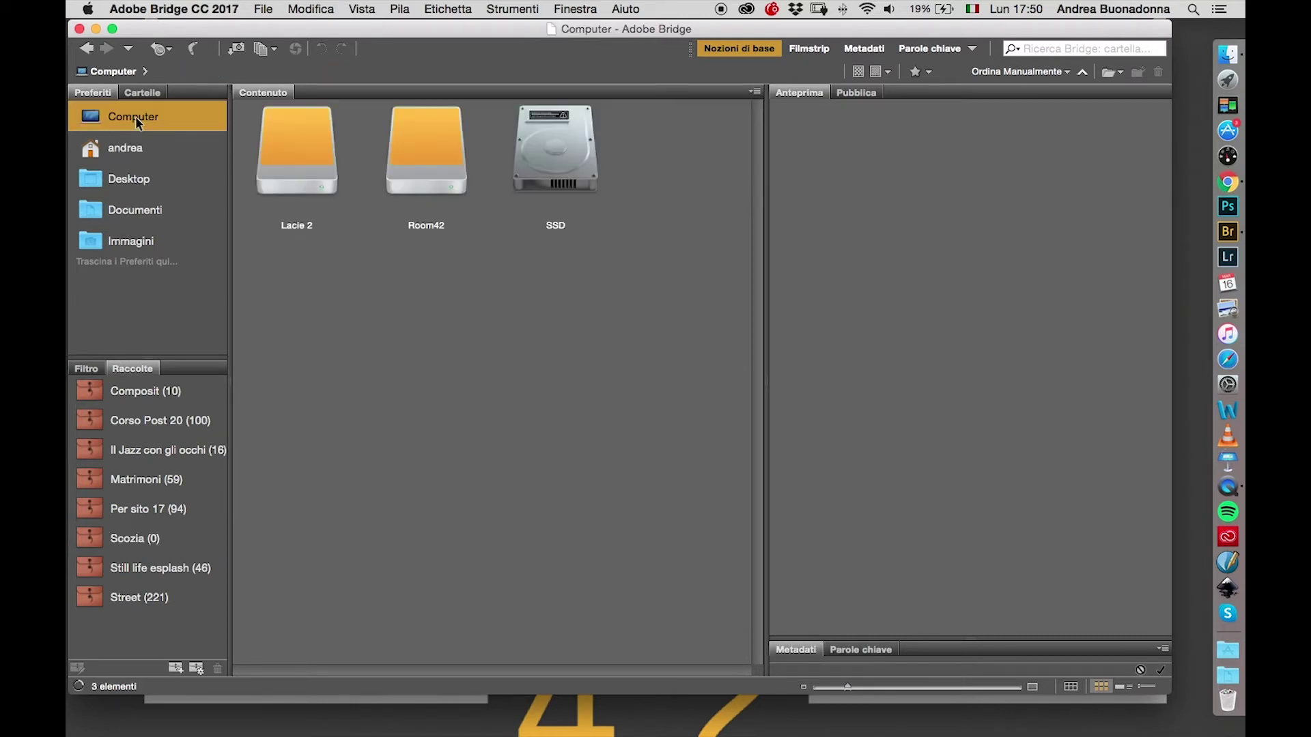
double_click(439, 171)
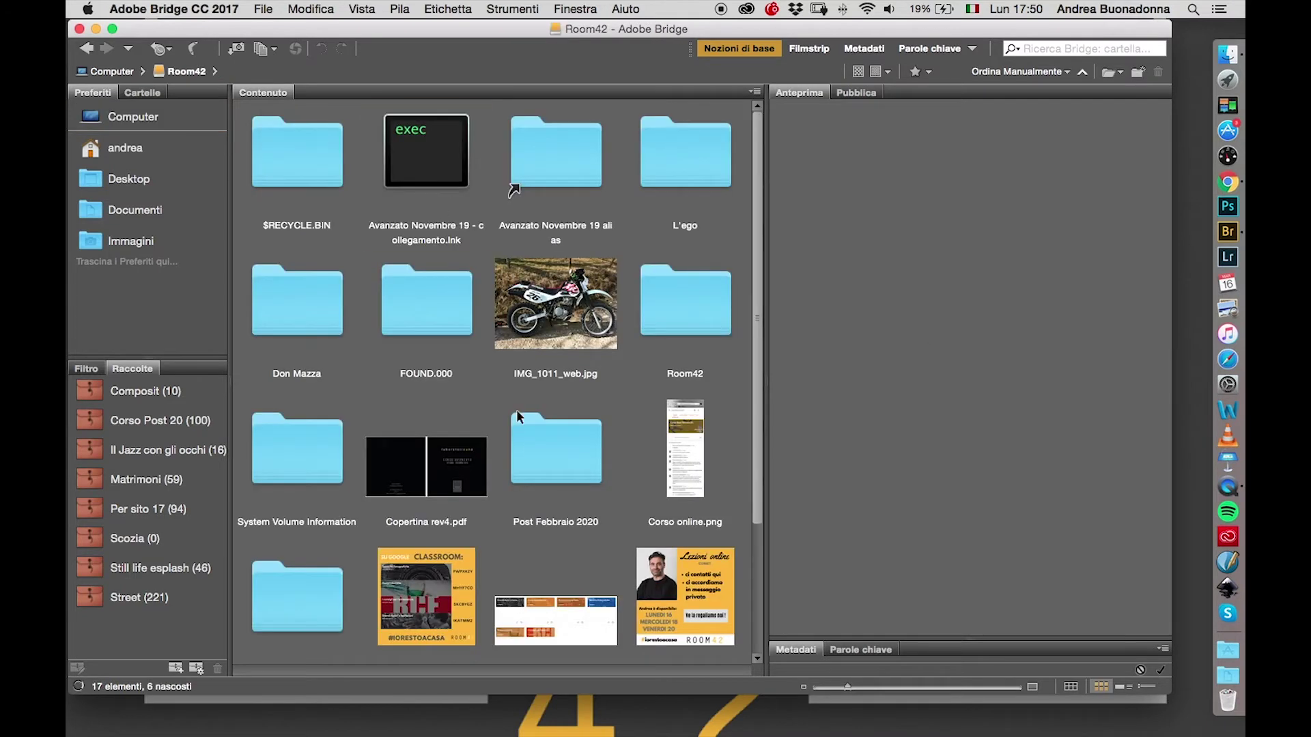
double_click(547, 442)
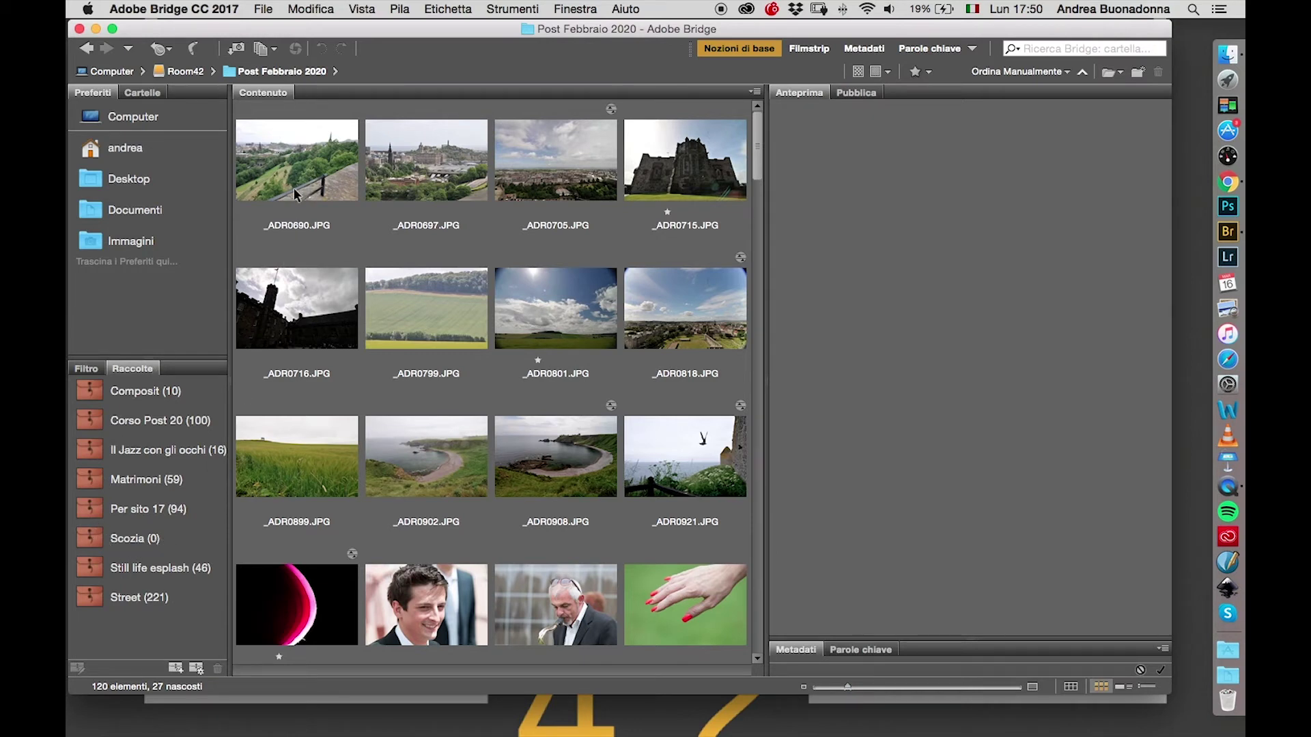
- Add the twelve consecutive photos from _ADR0690.JPG through _ADR0921.JPG to the Scozia collection
left_click(308, 167)
key("shift+Right")
key("shift+Right")
key("shift+Right")
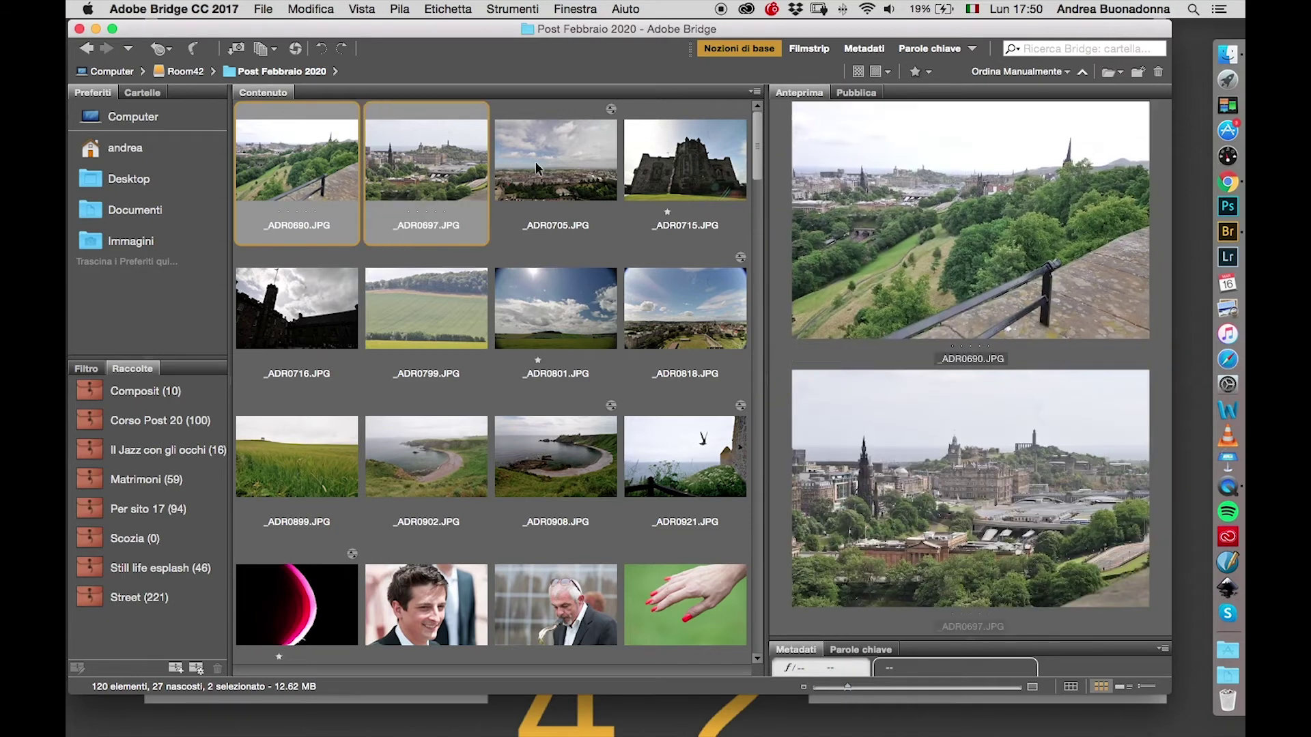
key("shift+Right")
key("shift+Right")
key("shift+Right")
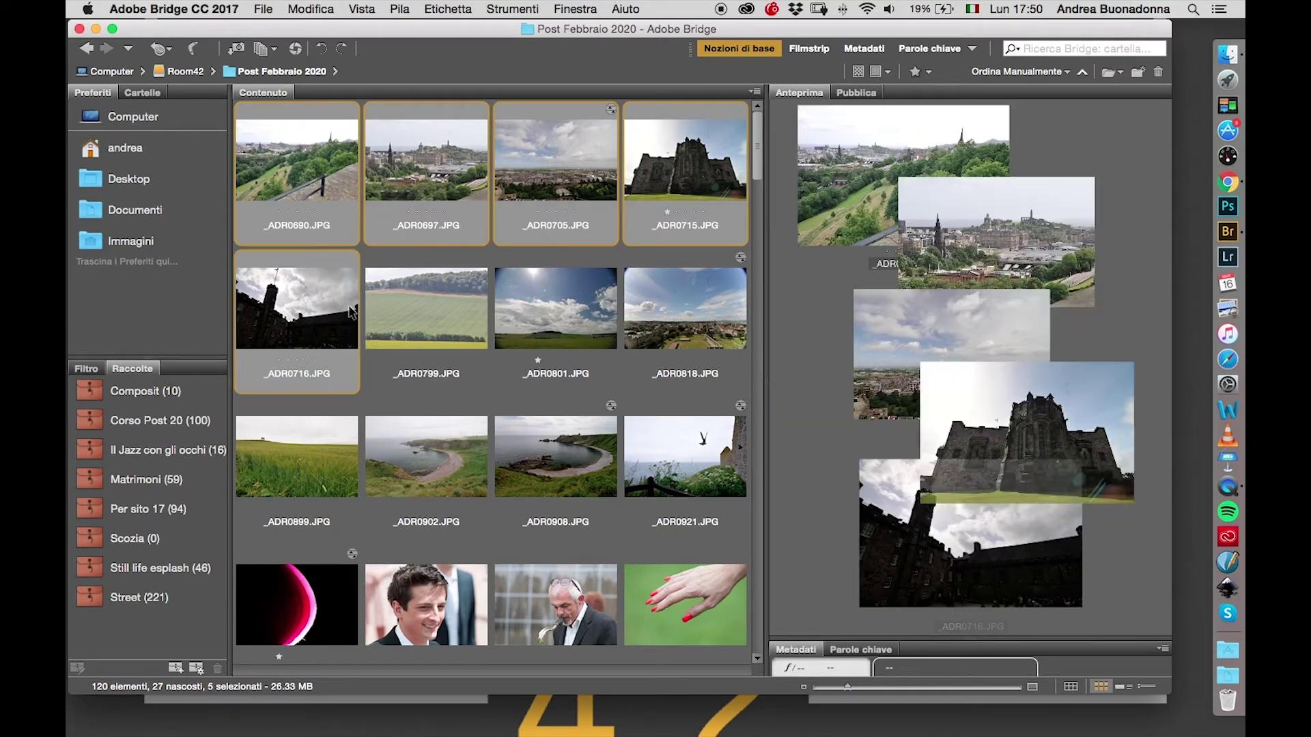
key("shift+Right")
key("shift+Right")
key("shift+Right")
key("shift+Right")
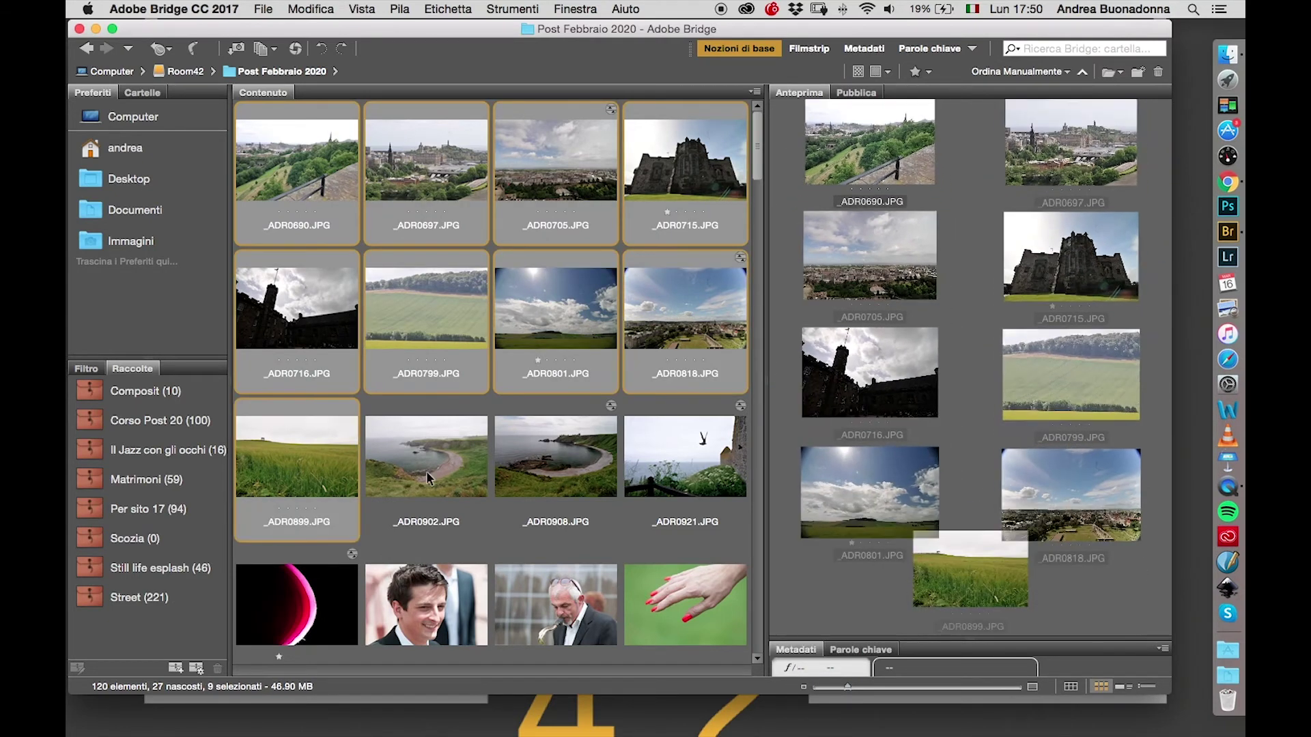
key("shift+Right")
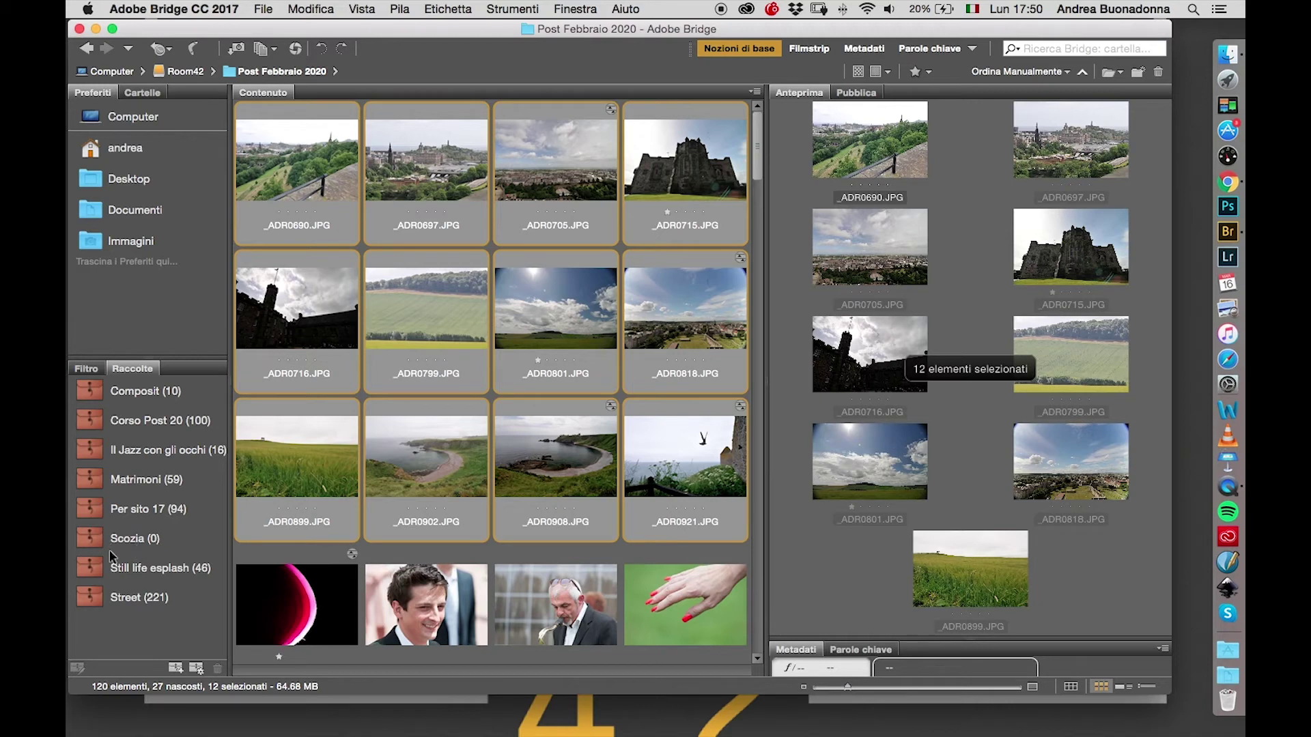
left_click_drag(297, 164, 118, 540)
- Create an empty collection named Paesaggi, declining to include the selected photo _ADR0690.JPG in it
left_click(306, 171)
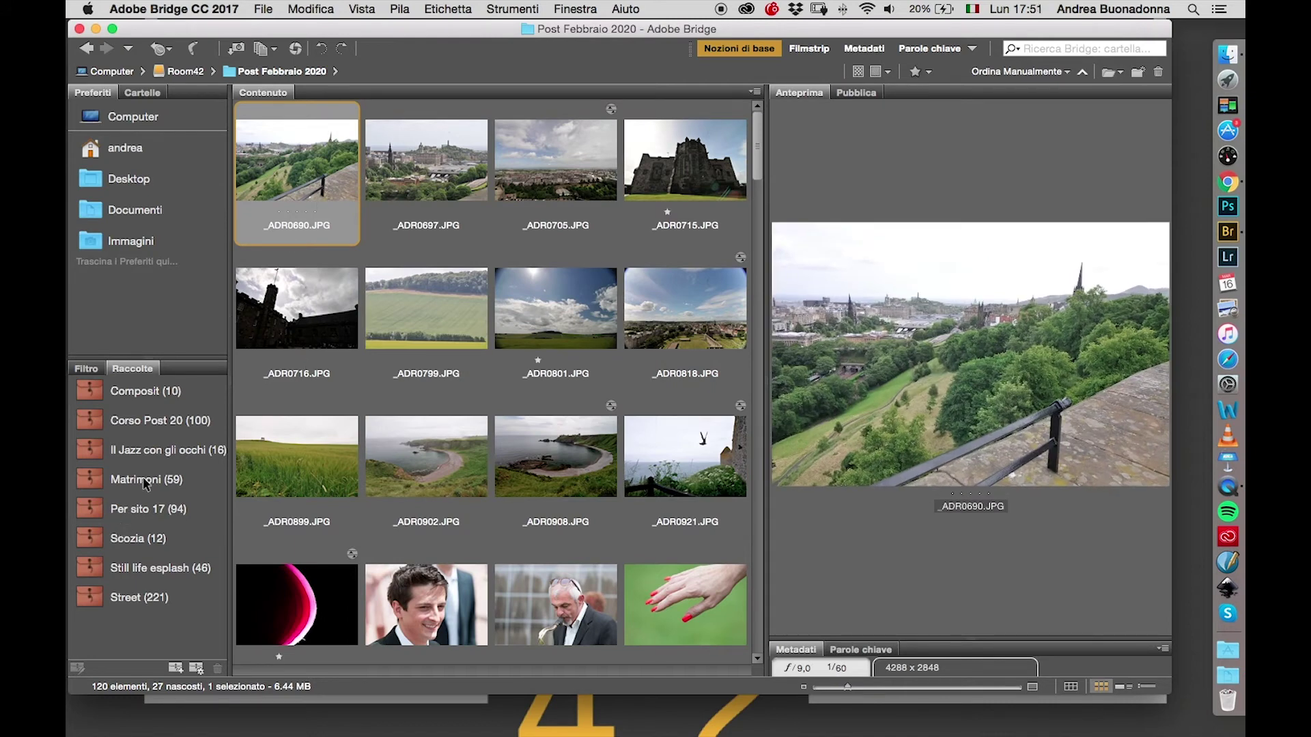
left_click(175, 668)
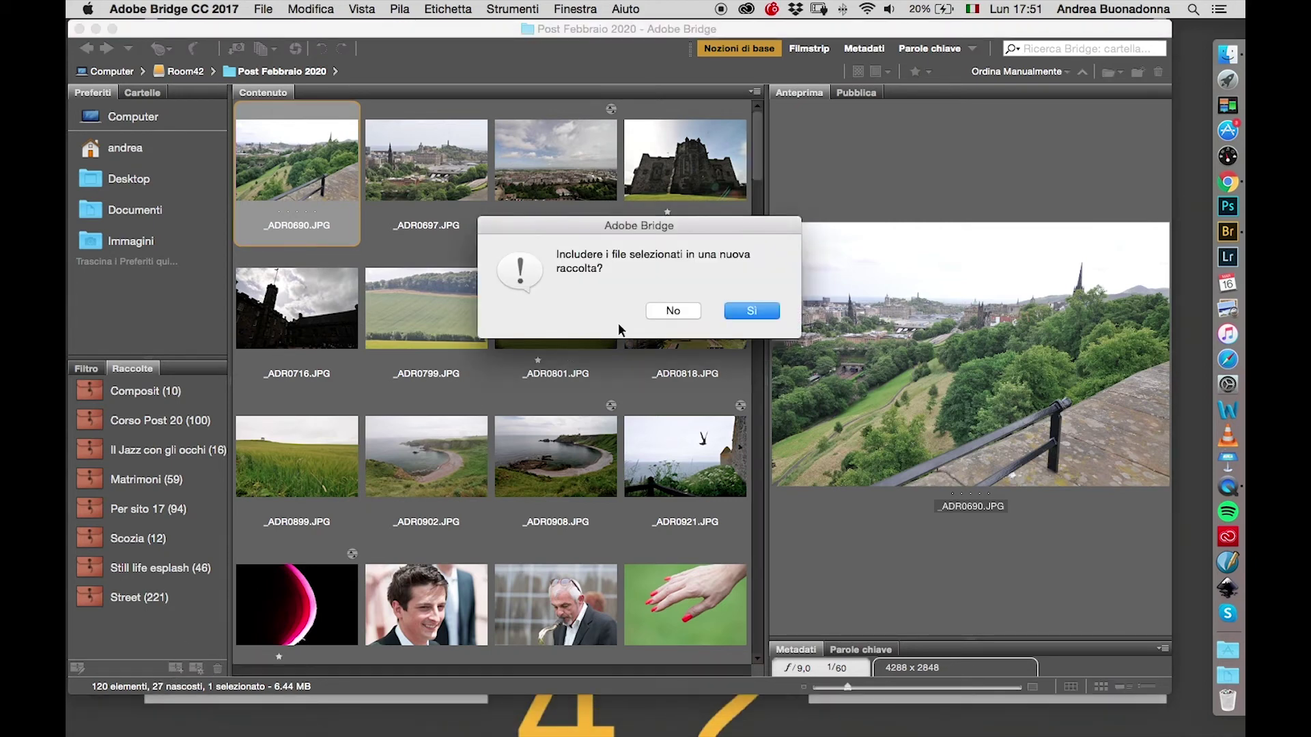
left_click(671, 311)
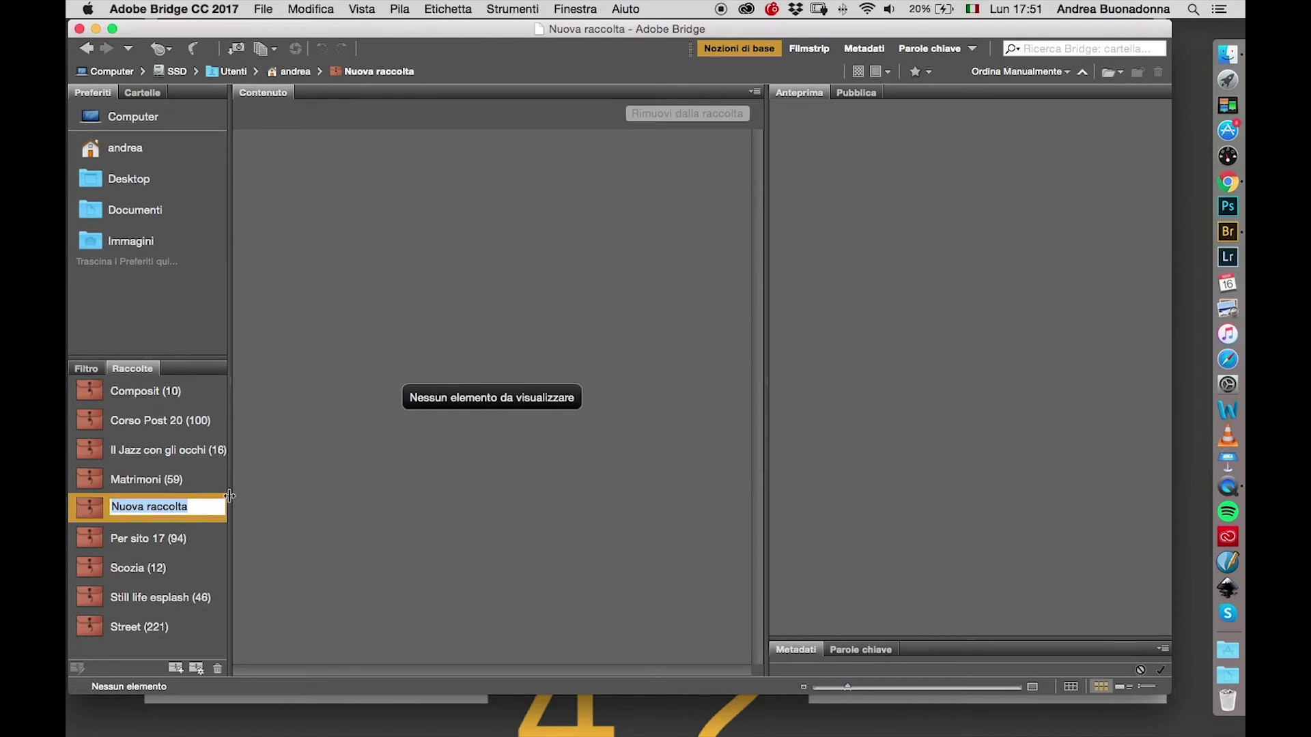
type("P")
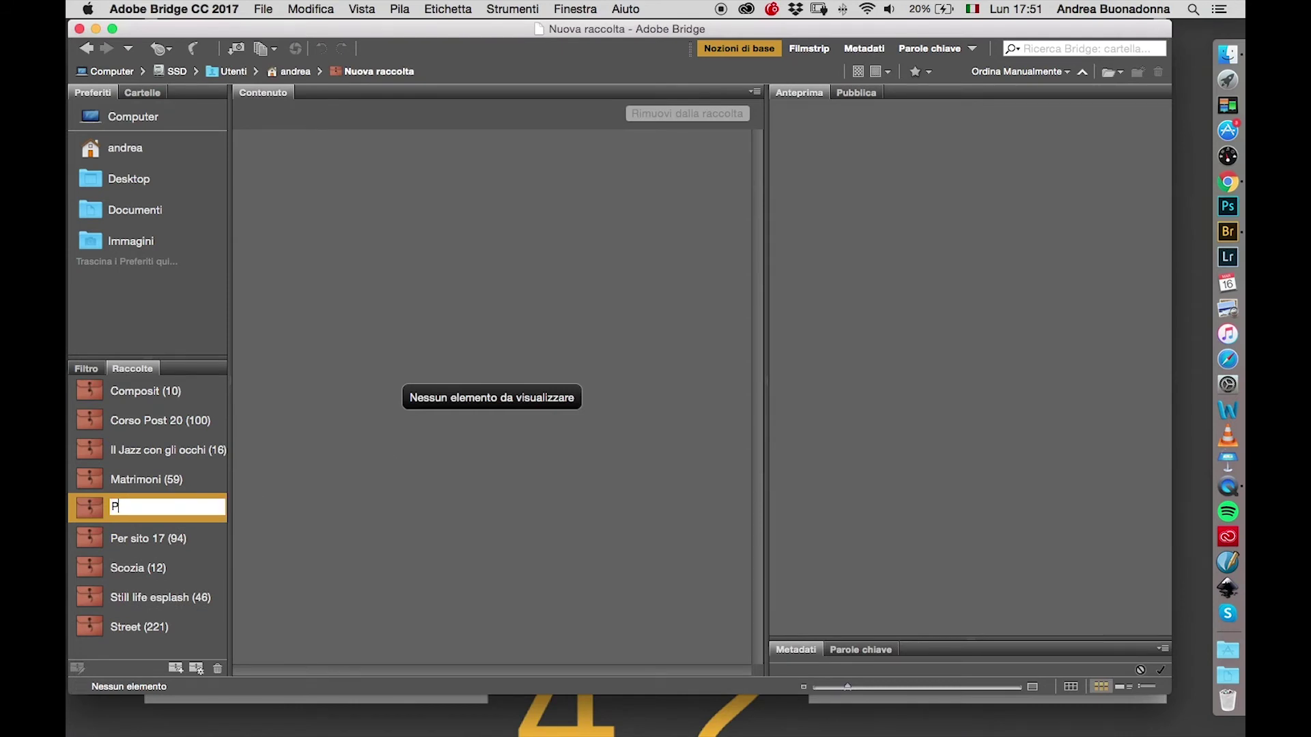
type("aesaggi")
key("Return")
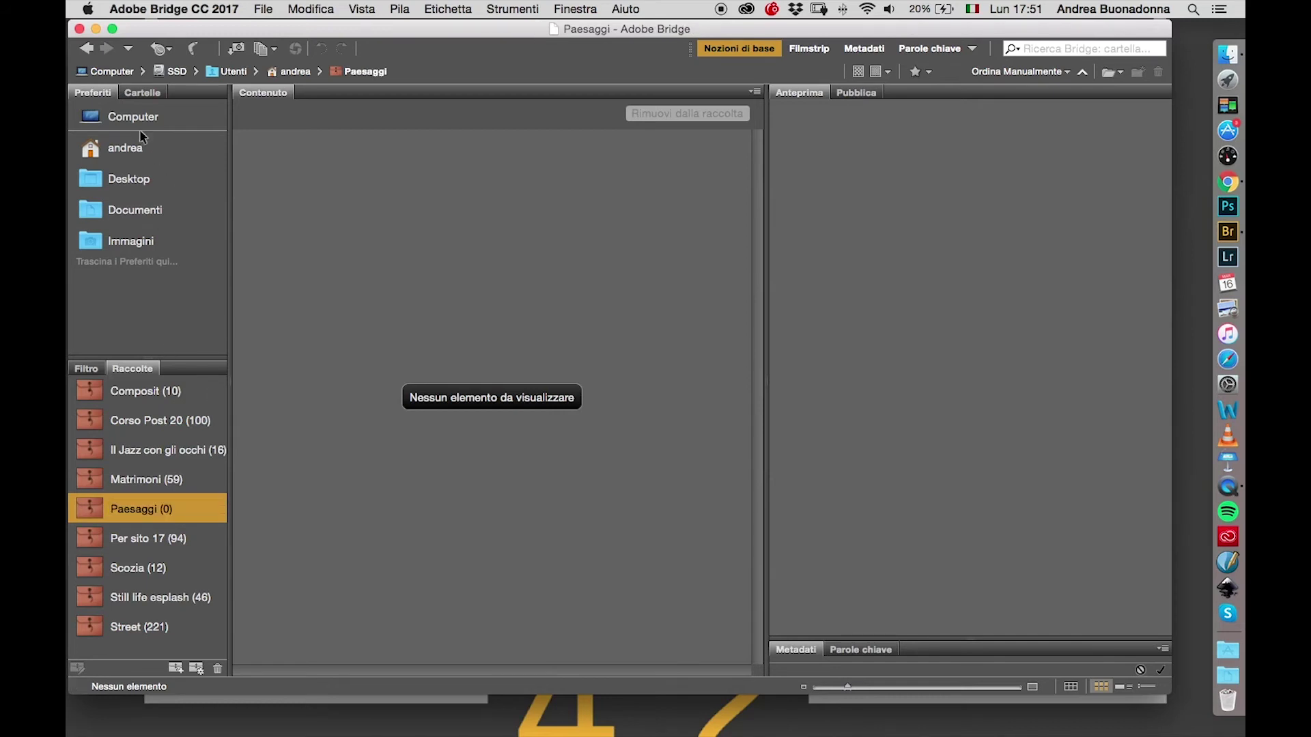
- Return to the Post Febbraio 2020 folder and add photos _ADR0690, 0697, 0705, 0799, 0801, 0818, 0899 and 0908 to the Paesaggi collection
left_click(93, 54)
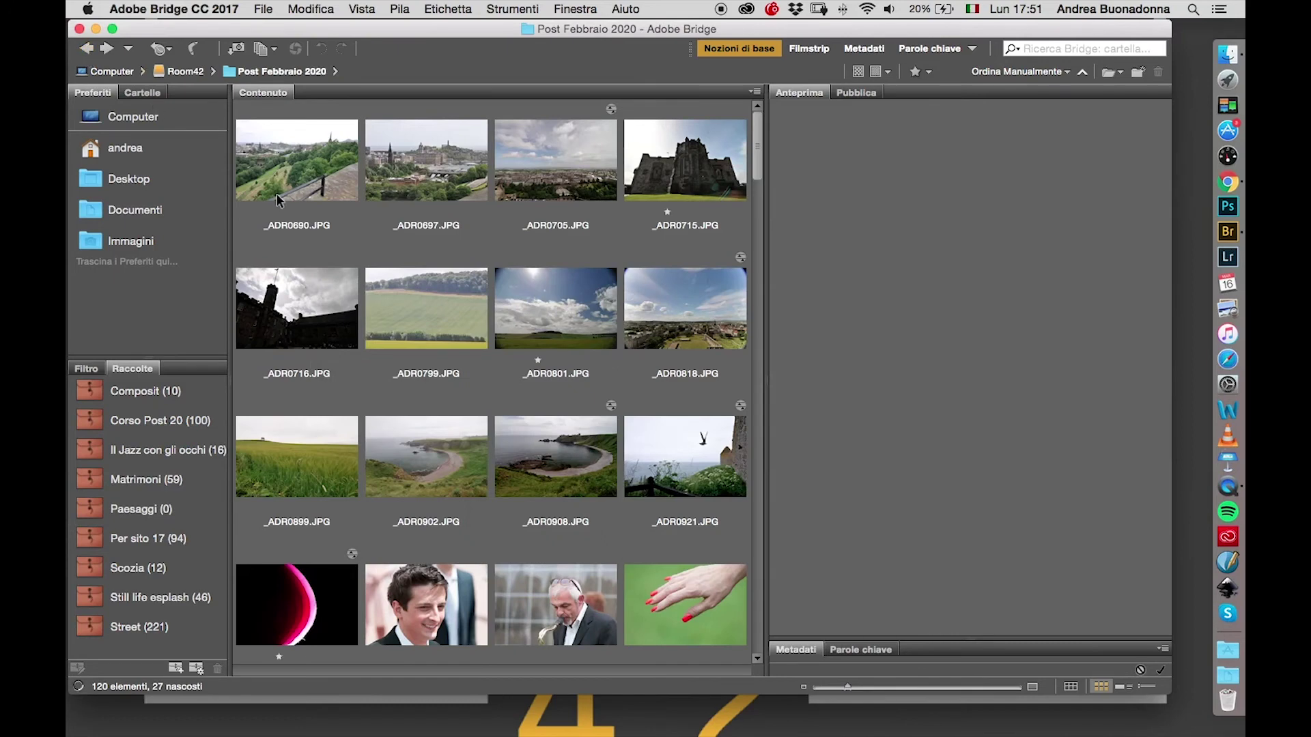
left_click(421, 309)
left_click(554, 324, "shift")
key("shift+Right")
key("shift+Right")
key("shift+Right")
key("shift+Right")
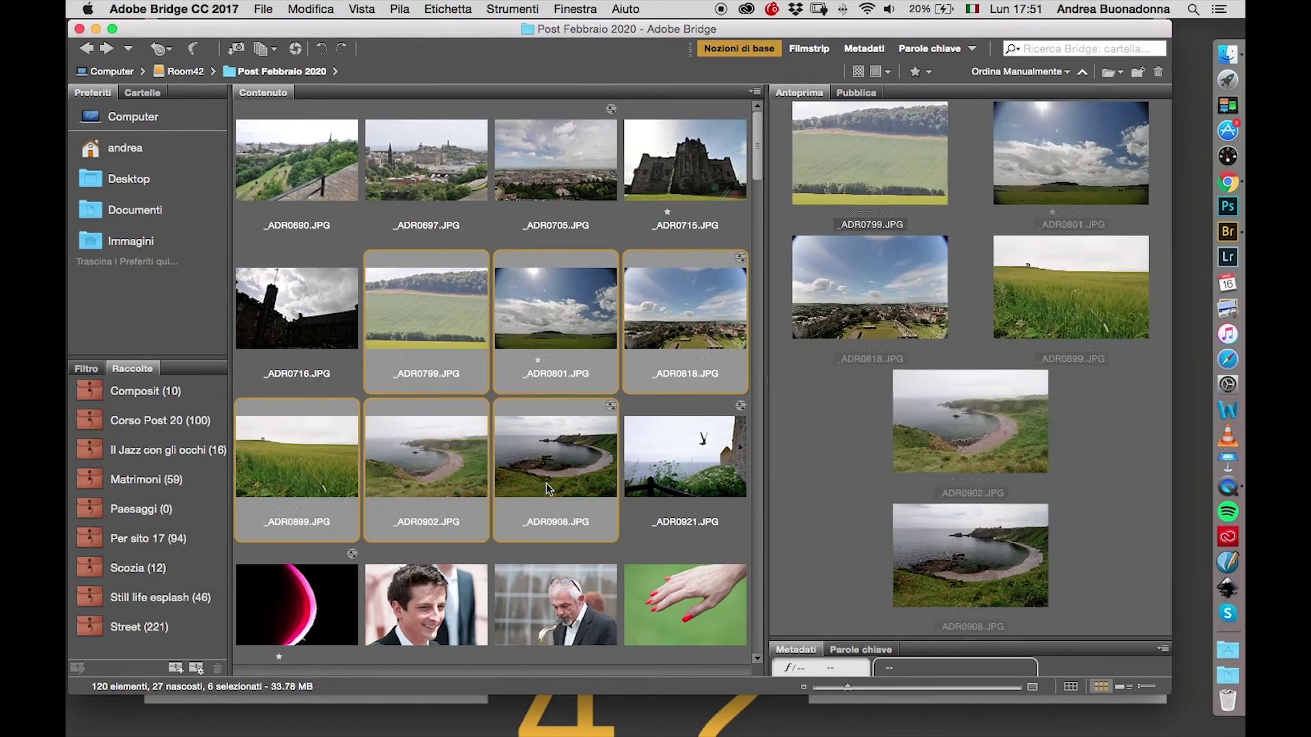
left_click(425, 482, "super")
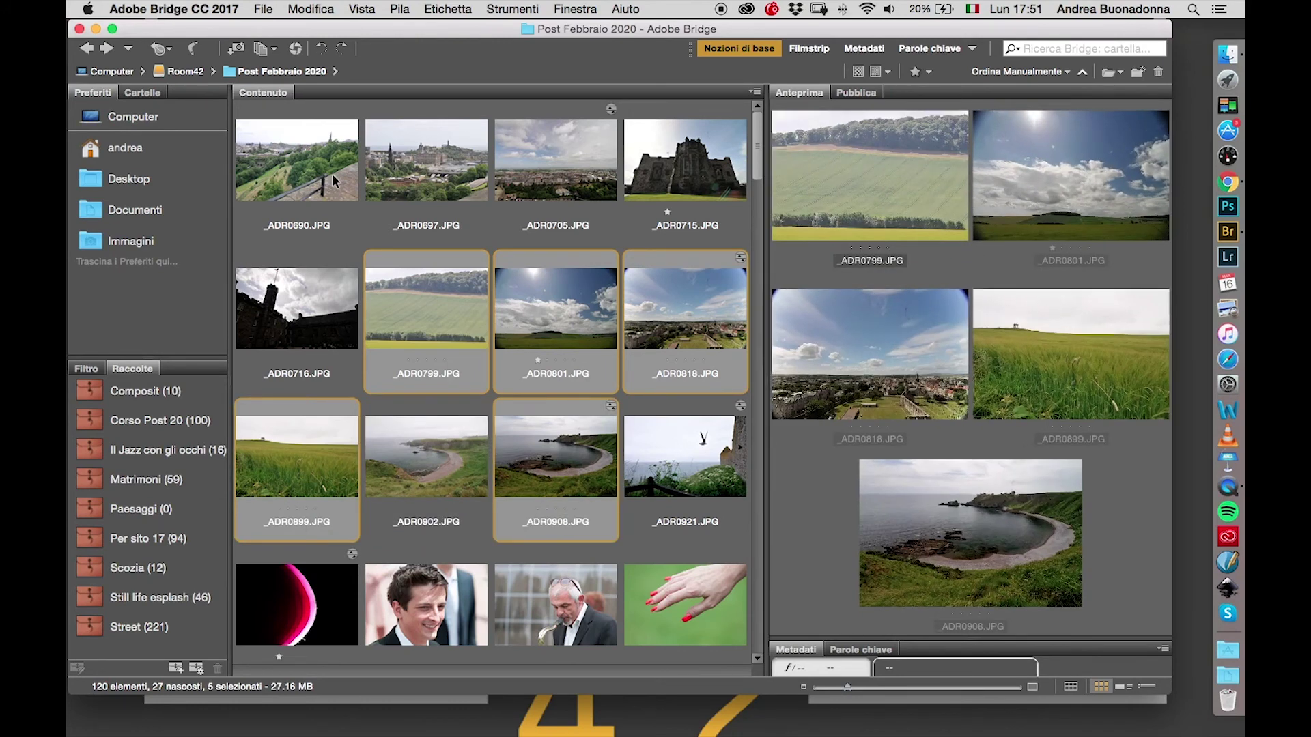
left_click(332, 174, "super")
left_click(393, 207, "super")
key("shift+Right")
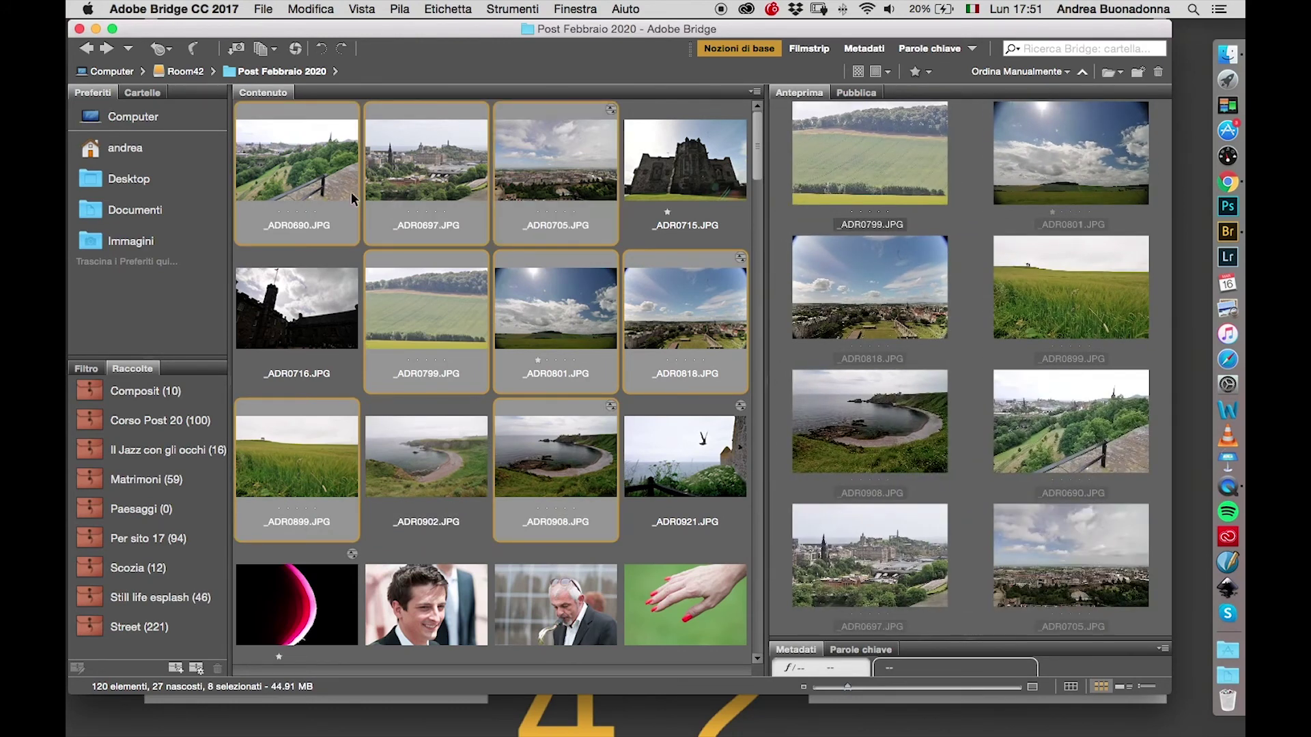
left_click_drag(306, 162, 145, 513)
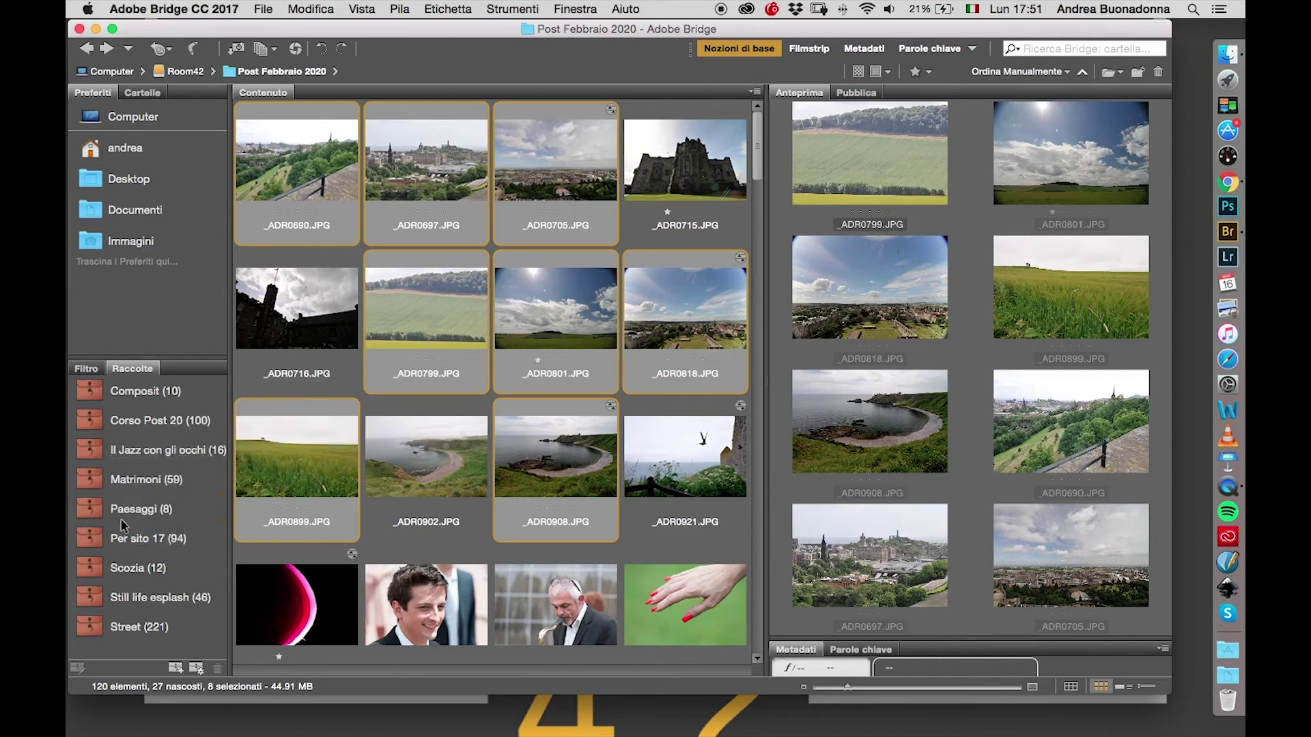